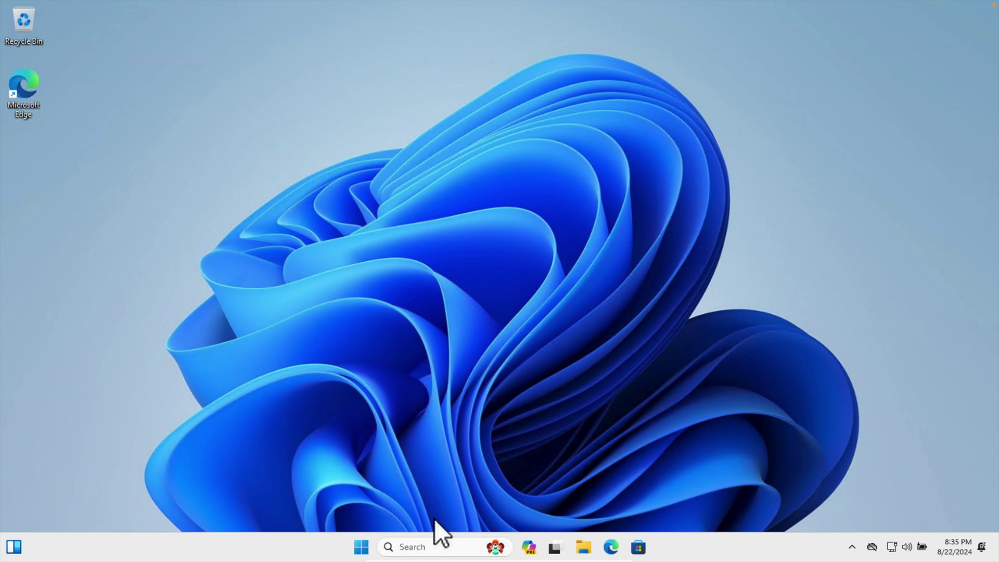
Search for 'control' from the Start menu and launch Control Panel.
left_click(362, 545)
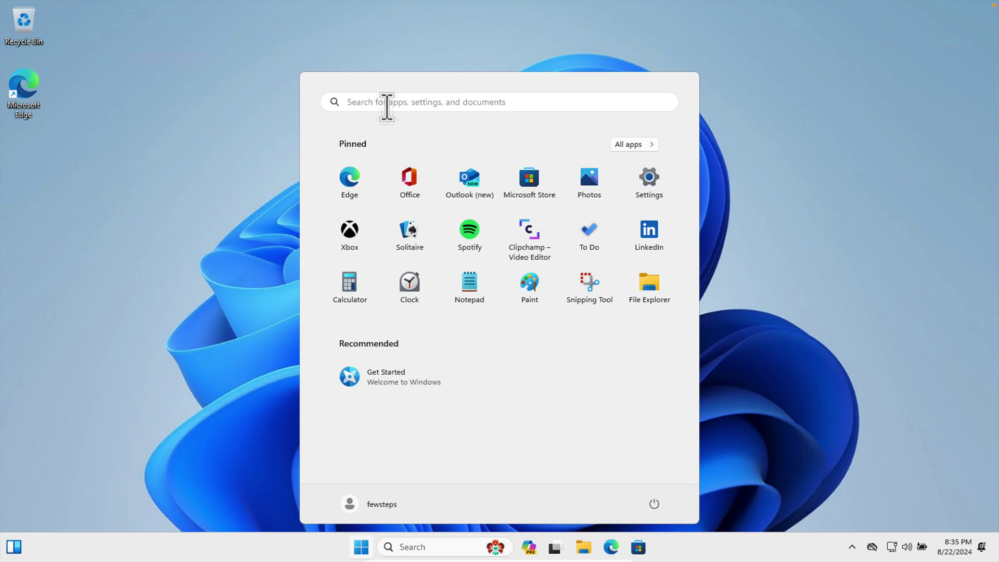
left_click(465, 108)
type("contol")
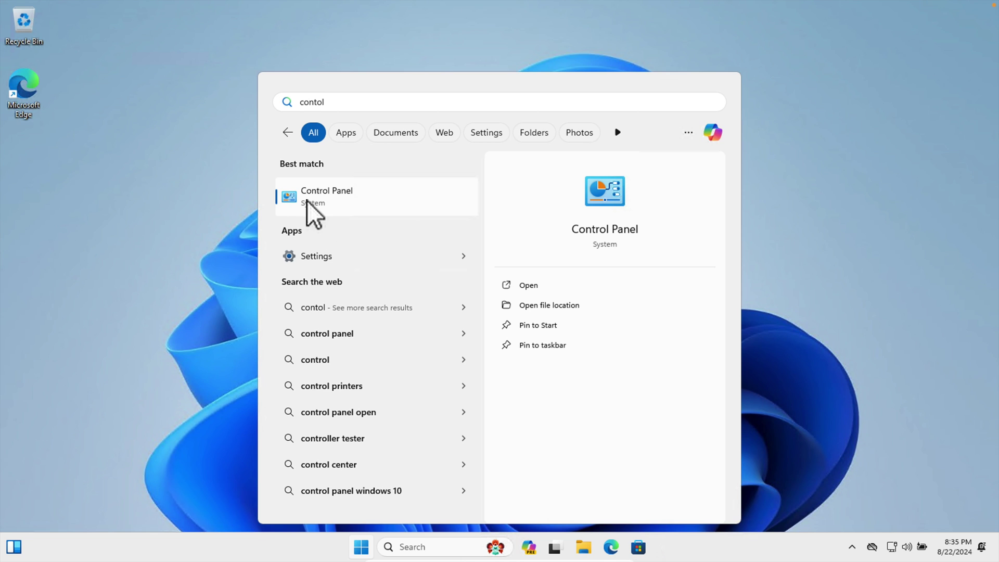
left_click(337, 199)
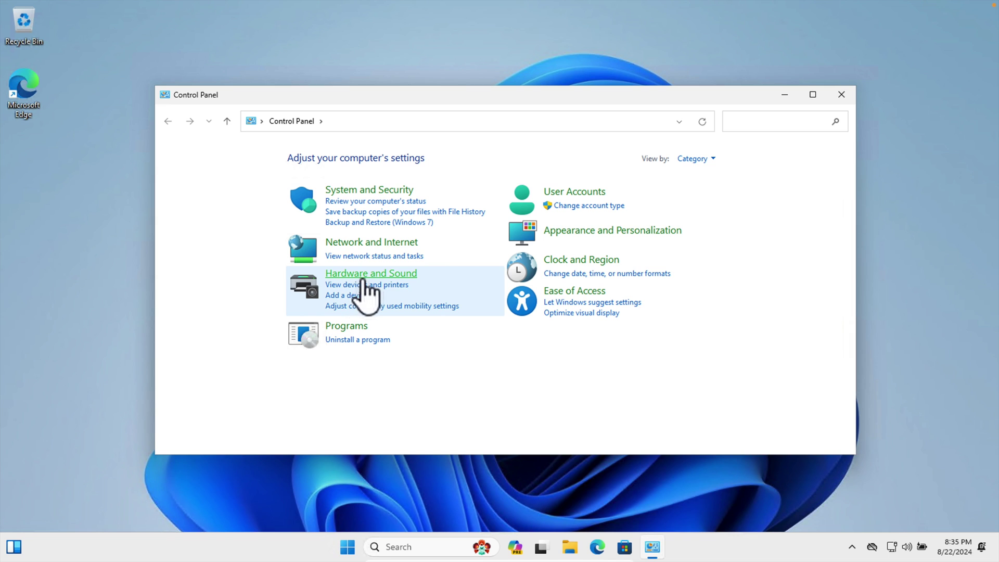
Open Hardware and Sound, then the Sound dialog, and move it over Control Panel.
left_click(390, 275)
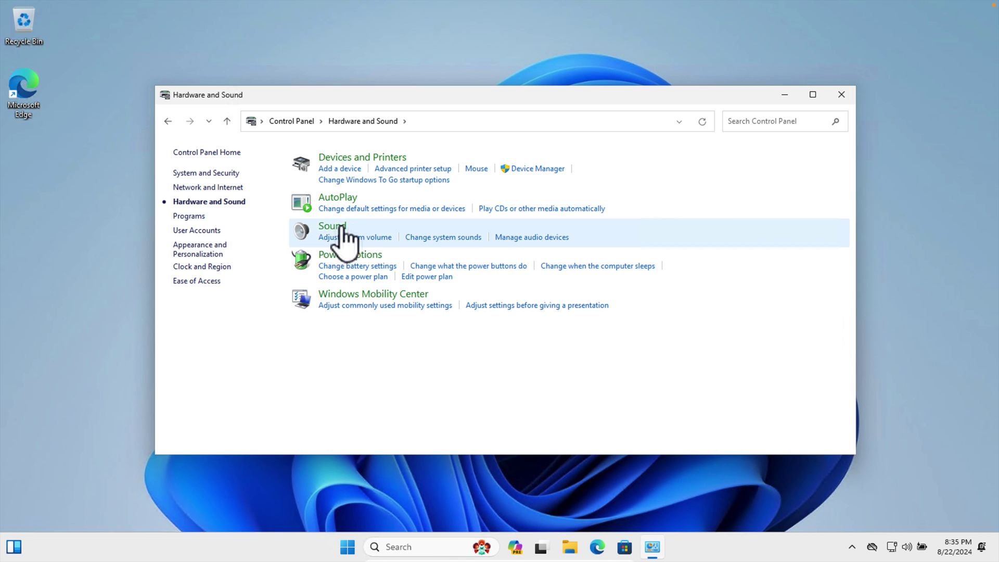
left_click(331, 229)
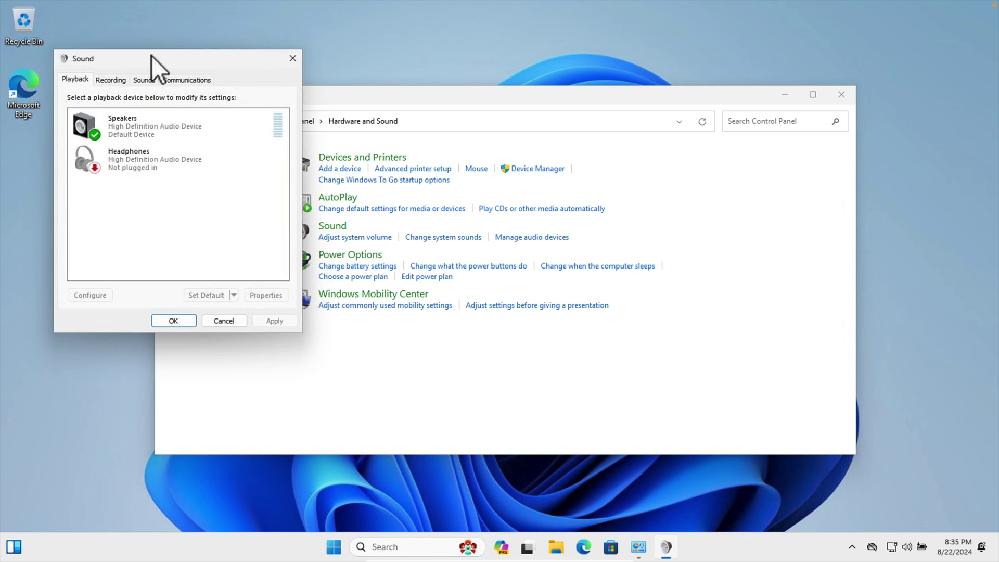
left_click_drag(151, 55, 274, 124)
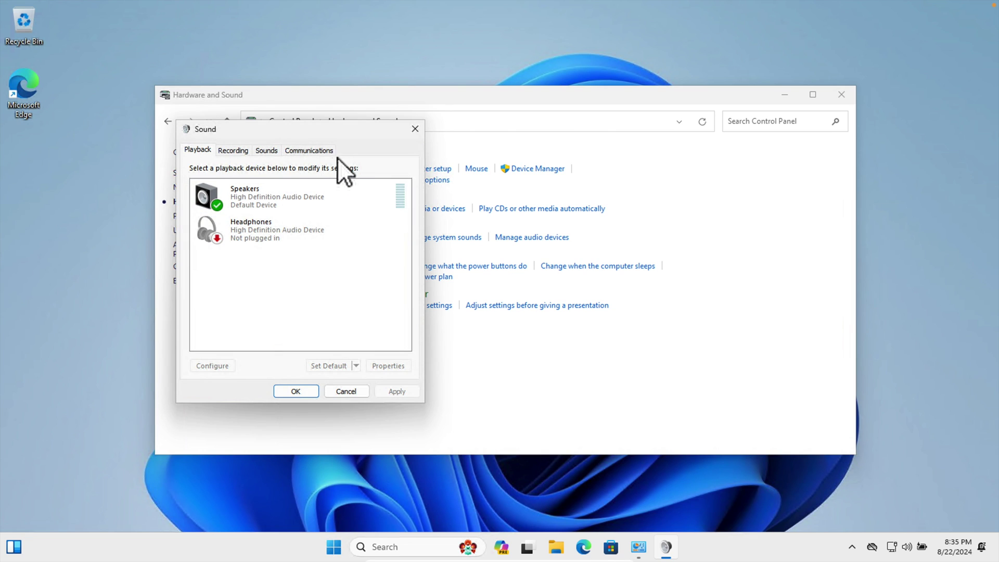
On the Sounds tab, scroll down the Program Events list and select the Select event.
left_click(266, 151)
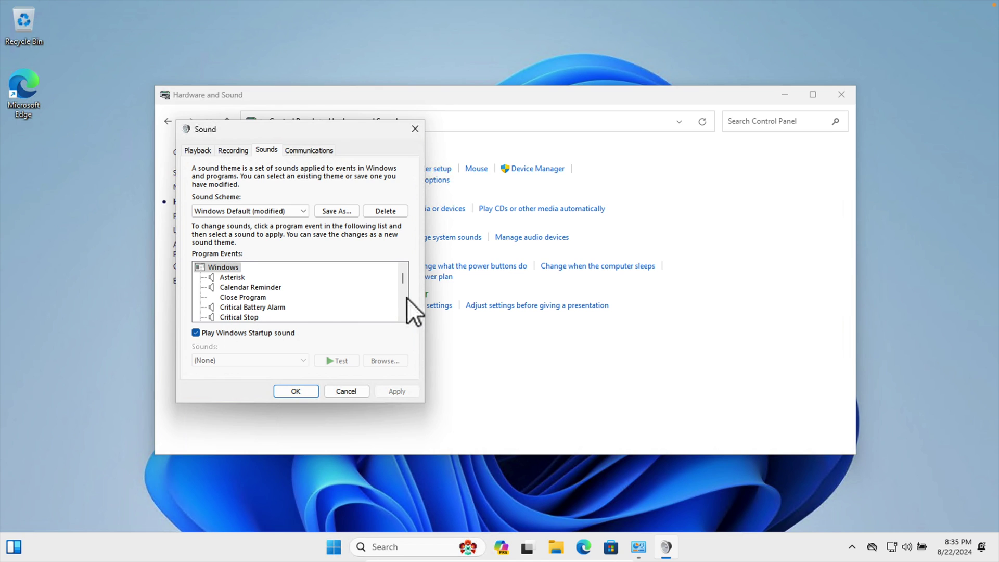
left_click(403, 316)
left_click(403, 316)
left_click(403, 316)
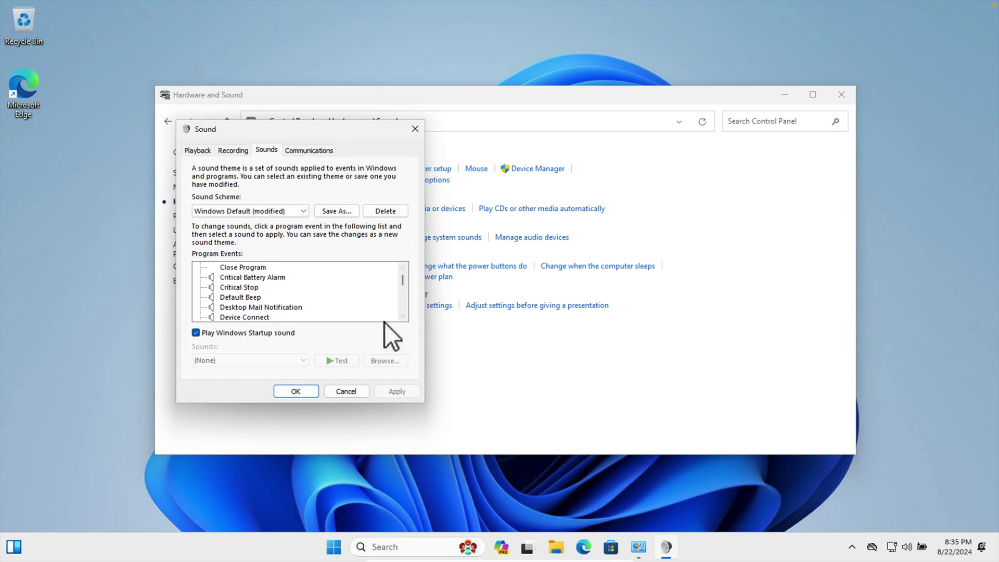
left_click(403, 317)
left_click(404, 316)
left_click(403, 316)
left_click(403, 316)
left_click(403, 316)
left_click(403, 316)
double_click(403, 316)
left_click(403, 316)
double_click(403, 316)
left_click(403, 316)
left_click(403, 316)
double_click(403, 317)
left_click(403, 316)
double_click(404, 316)
double_click(403, 316)
double_click(403, 316)
double_click(403, 316)
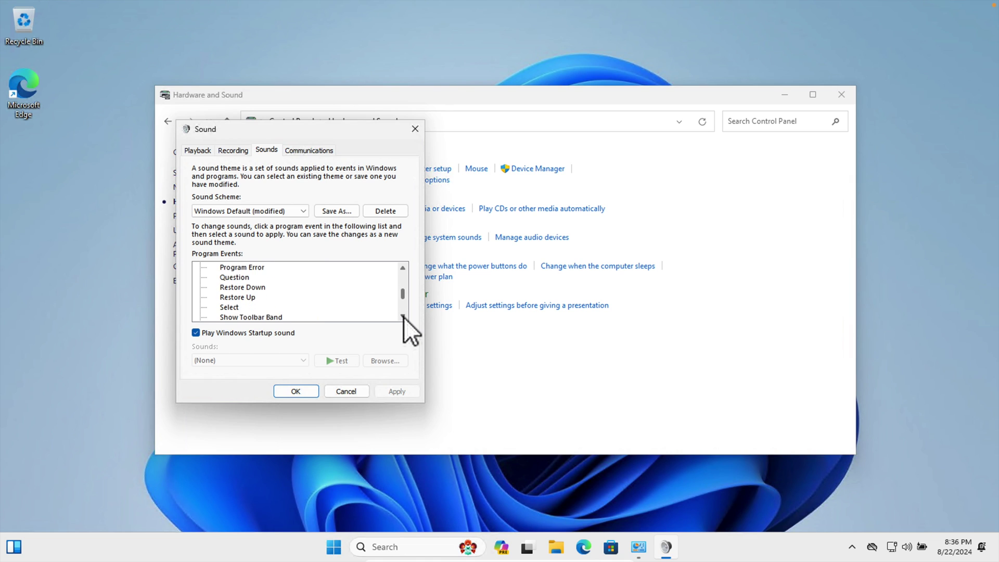
left_click(403, 316)
left_click(229, 297)
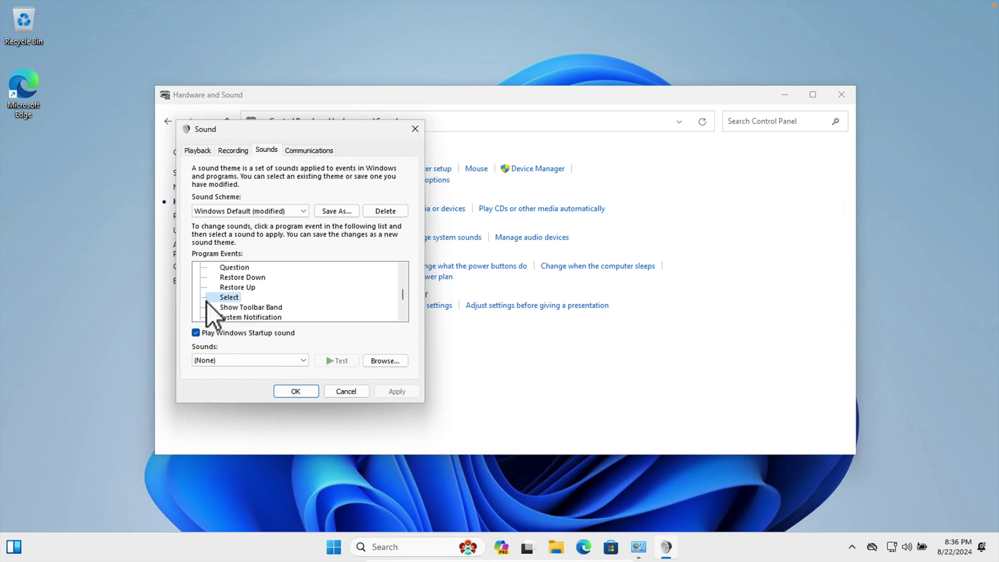
Assign Ring05 to the Select event and test it twice.
left_click(303, 359)
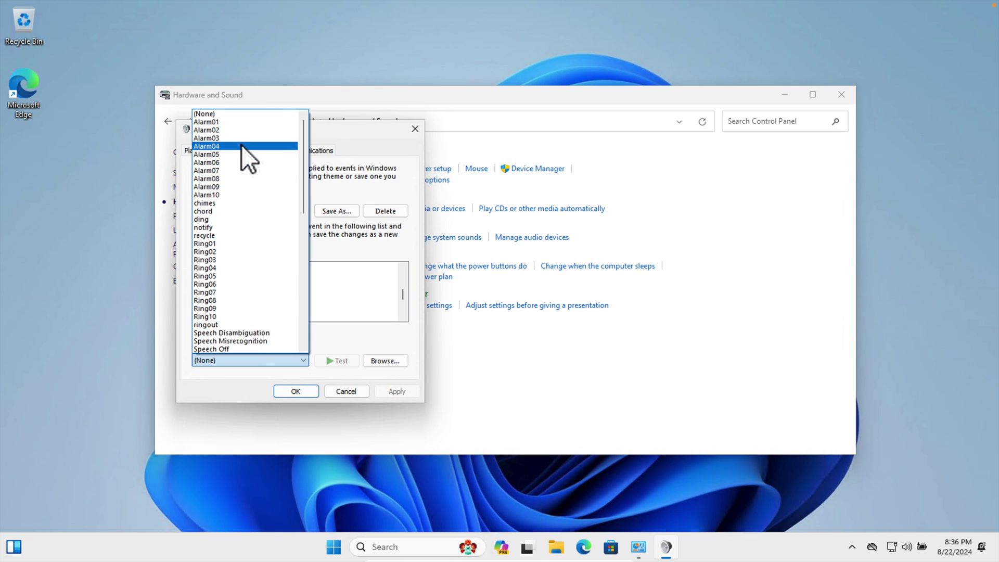
left_click(214, 276)
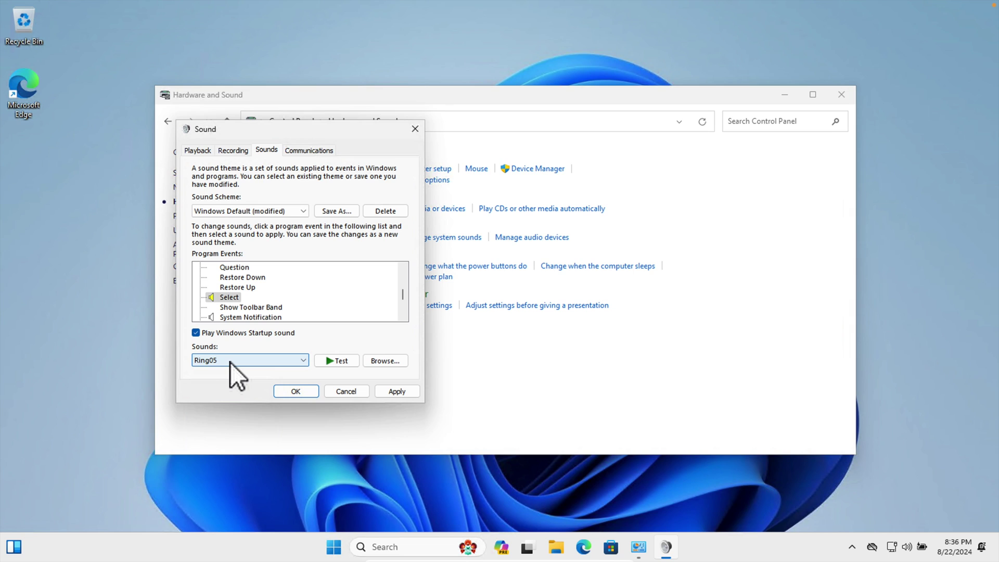
left_click(344, 362)
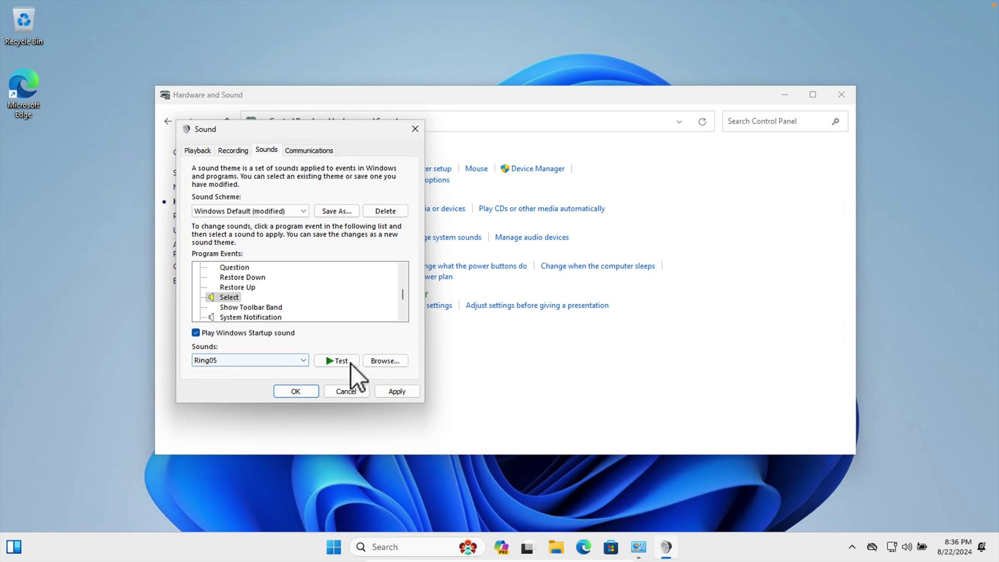
left_click(338, 362)
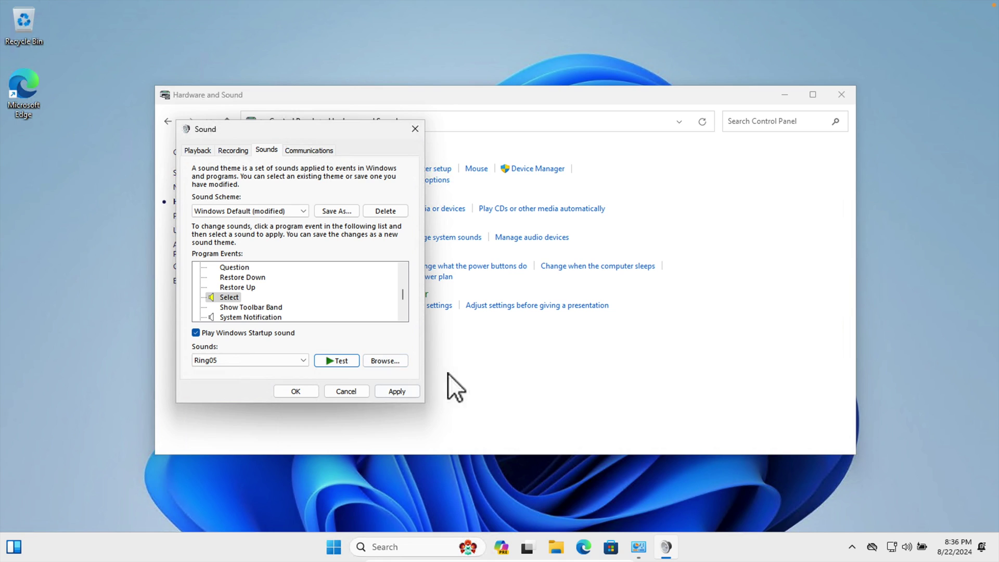
Switch the Select event's sound to ding and preview it.
left_click(301, 360)
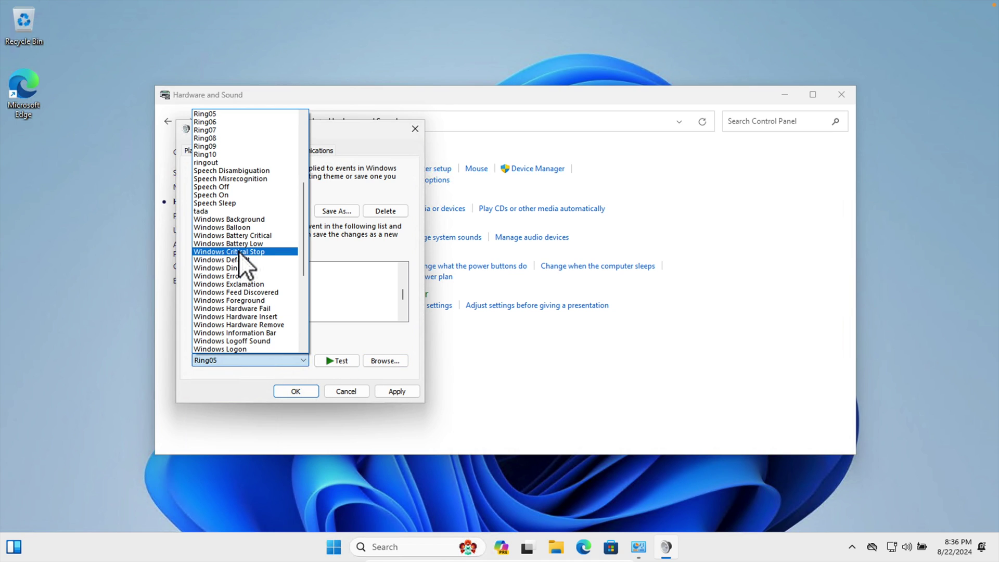
scroll(260, 267, "up", 6)
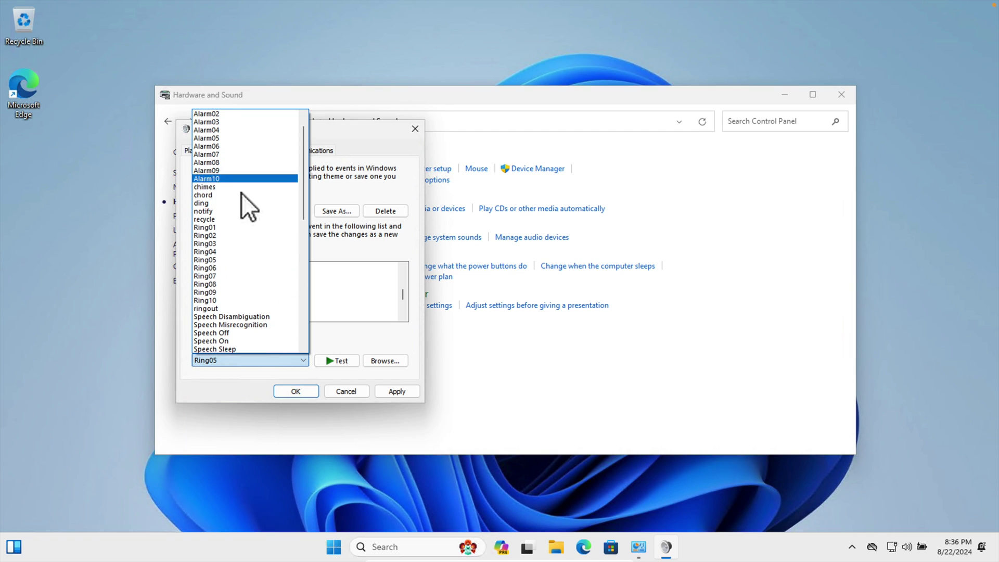
left_click(227, 204)
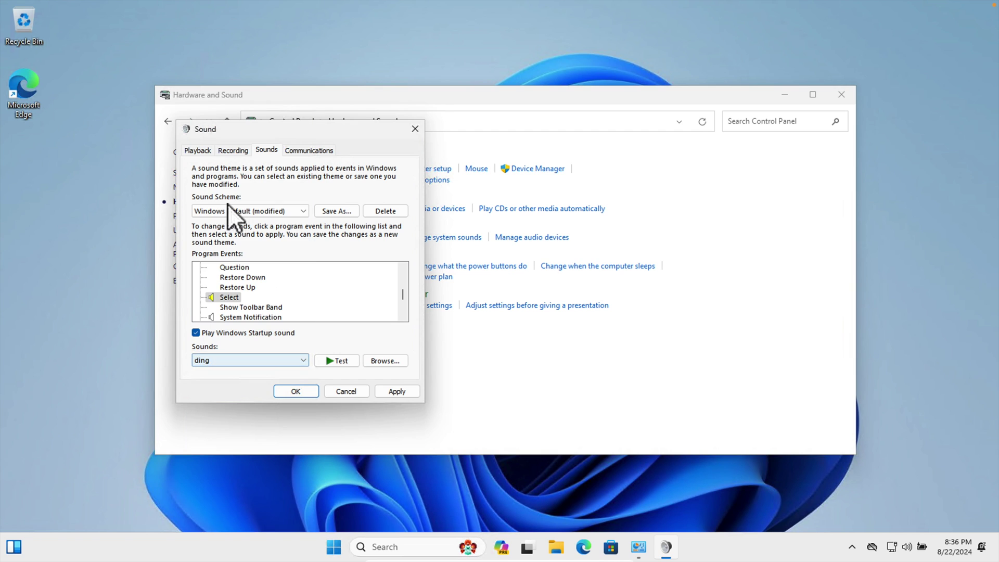
left_click(348, 360)
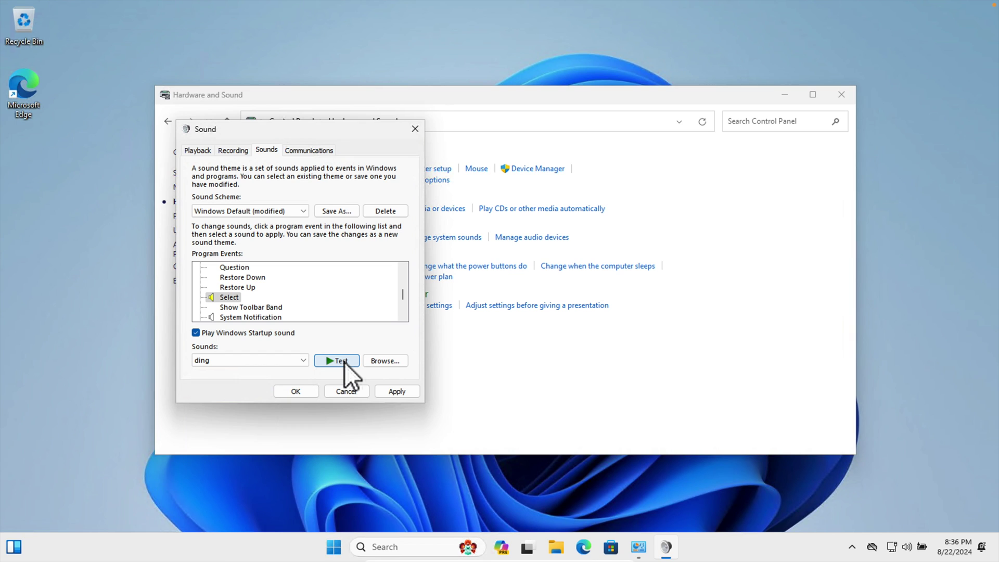
Assign Ring10 to the Select event and preview it.
left_click(305, 359)
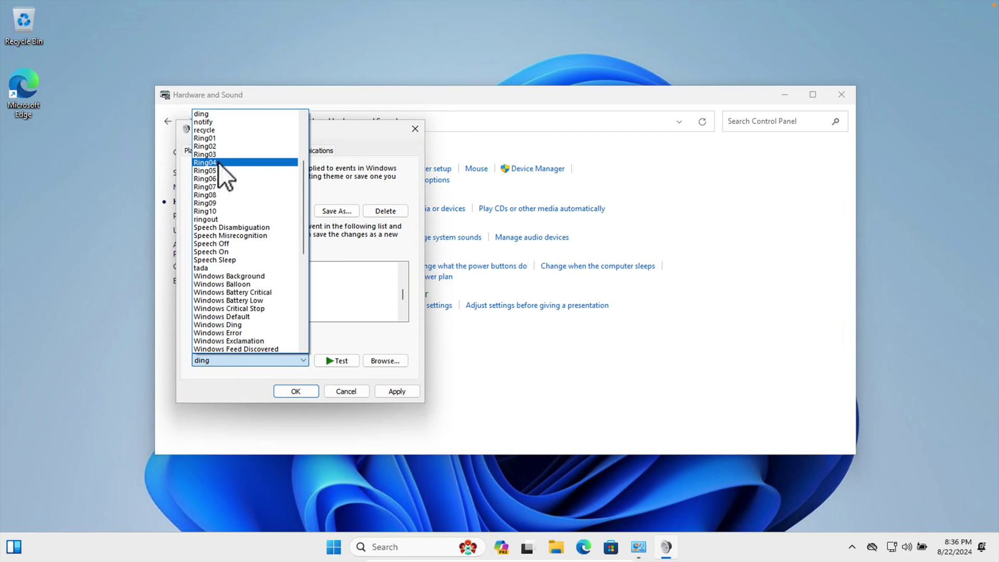
left_click(214, 211)
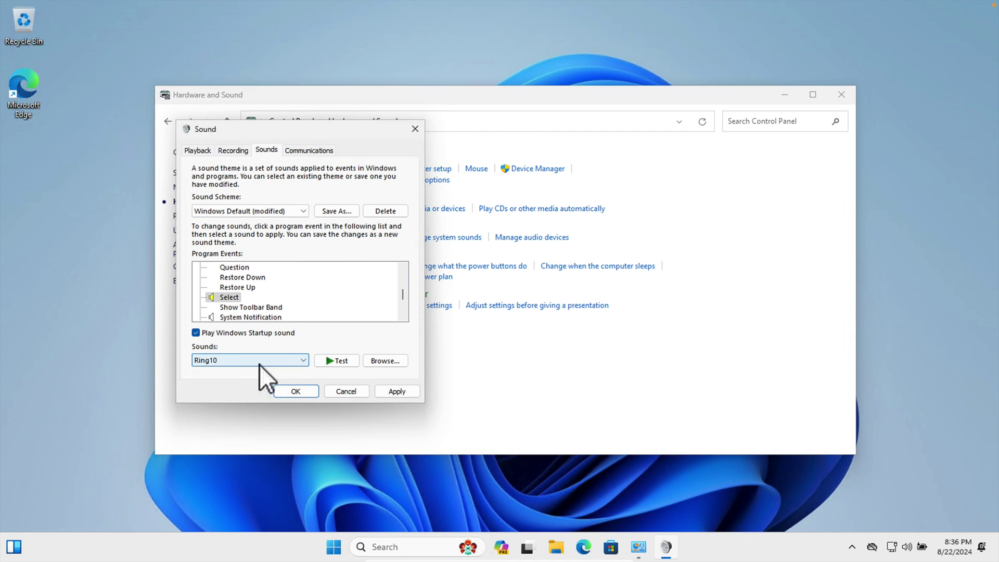
left_click(340, 360)
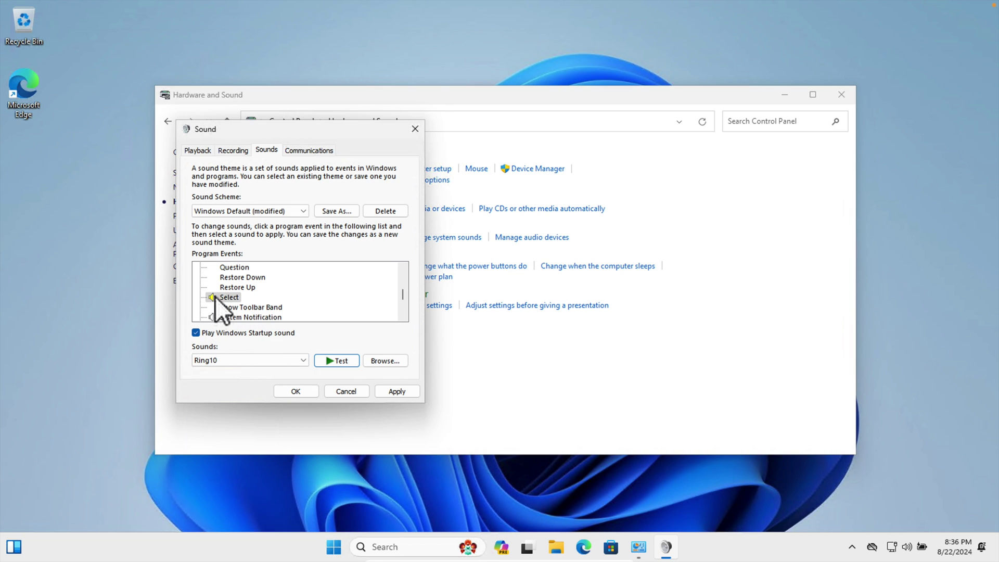
Apply the Ring10 change, close the Sound dialog and Control Panel, and launch Microsoft Edge.
left_click(401, 392)
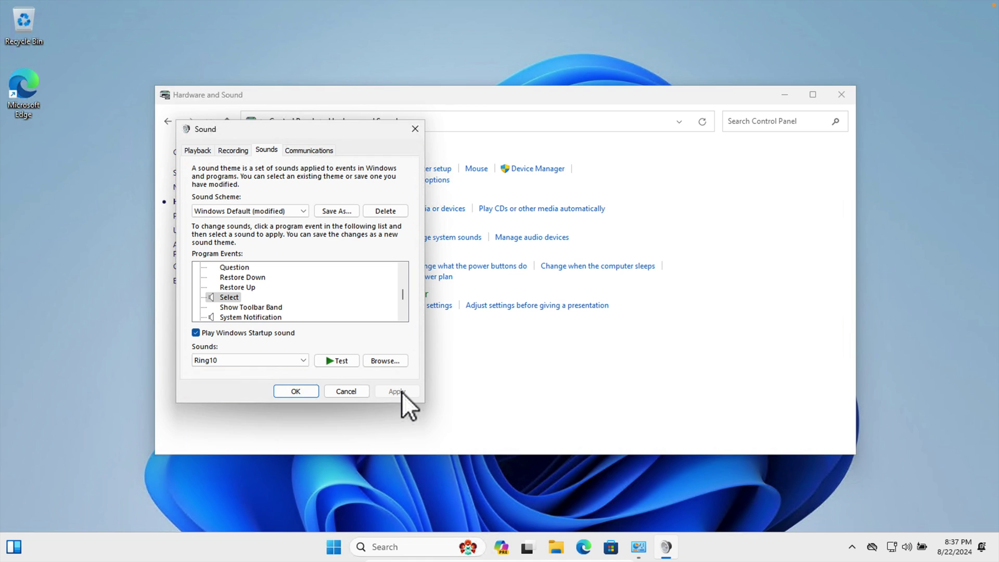
left_click(294, 391)
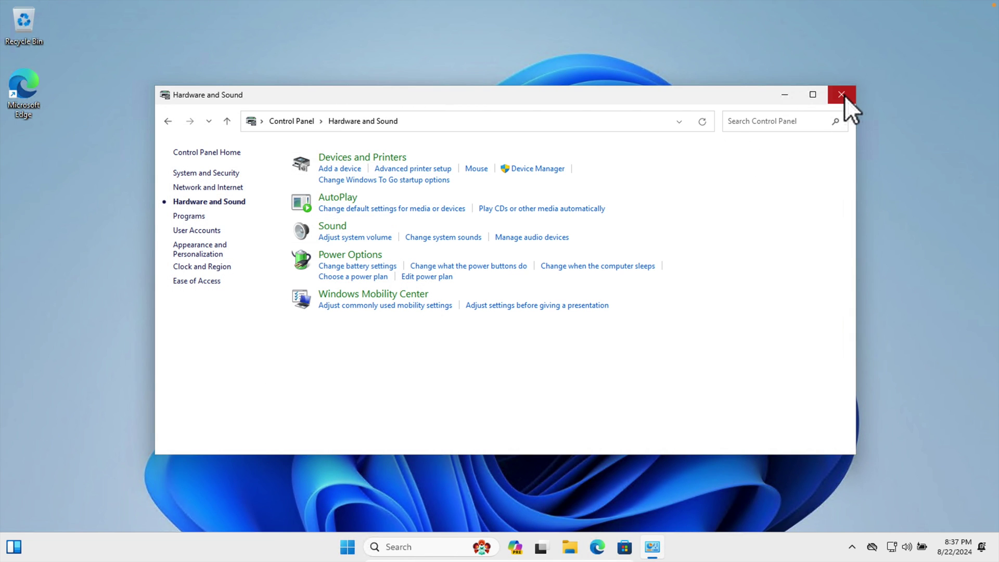
left_click(841, 94)
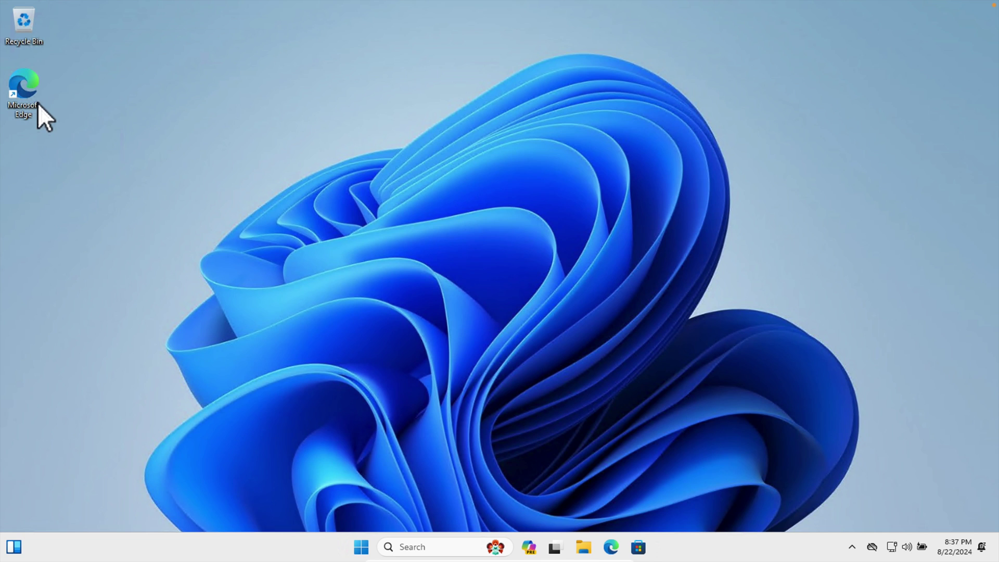
double_click(29, 90)
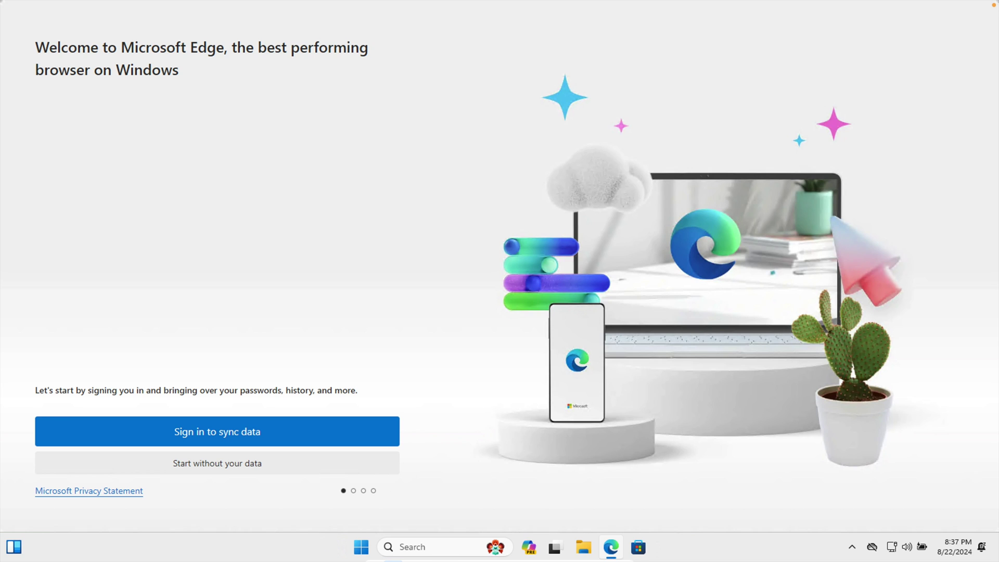
left_click(361, 548)
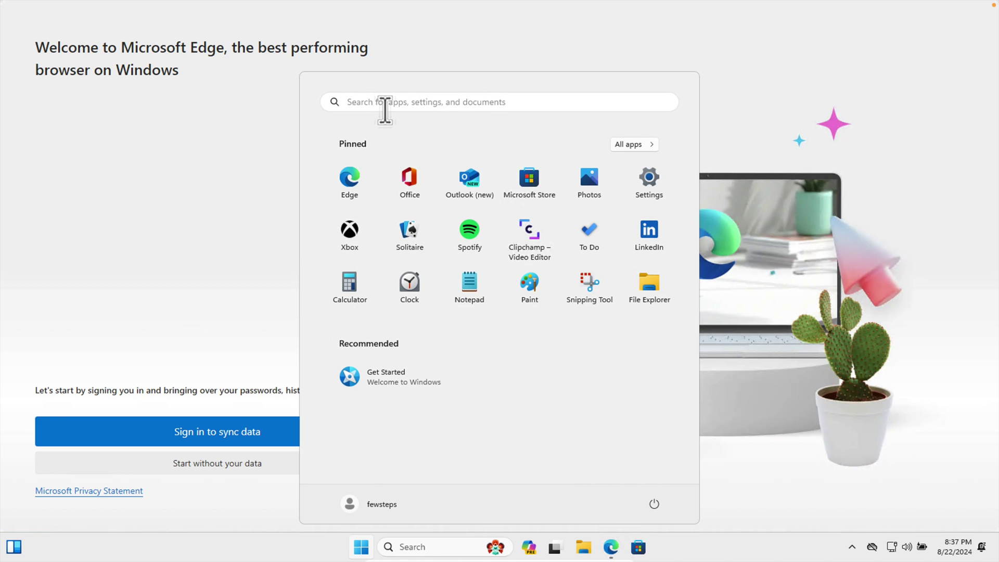
Reopen Control Panel via a 'control' search and return to the Sound dialog's Sounds tab.
left_click(384, 111)
type("contr")
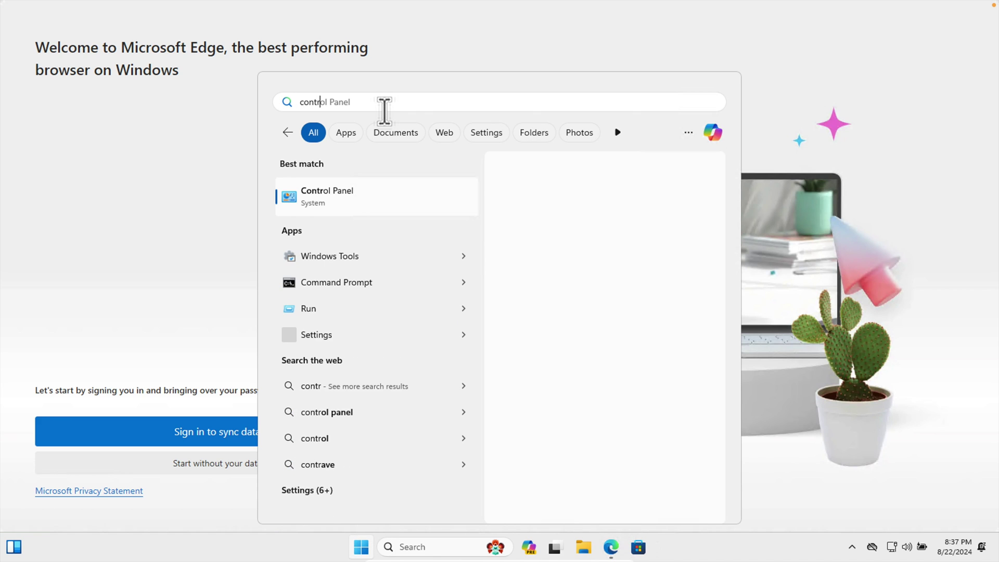
type("ol")
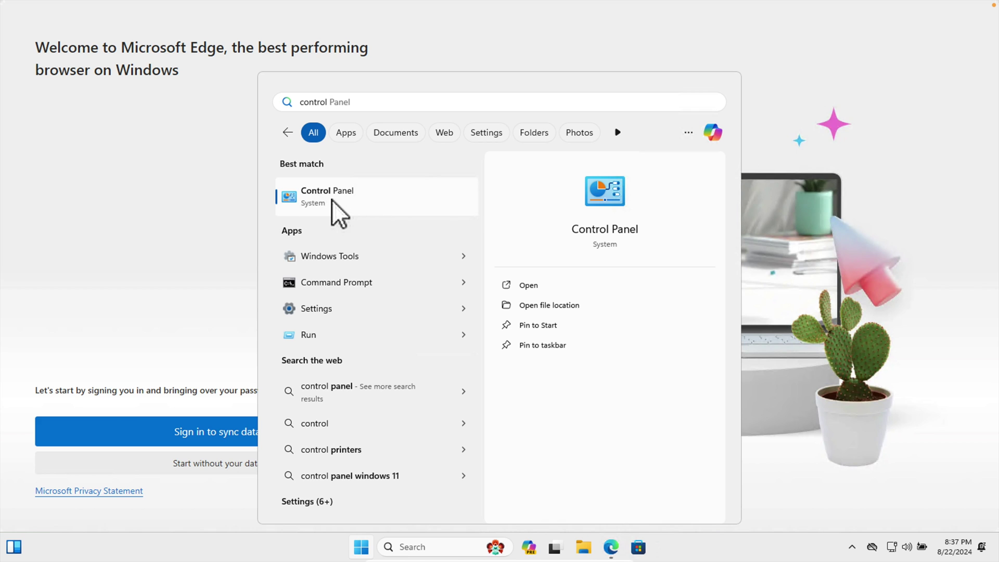
left_click(326, 202)
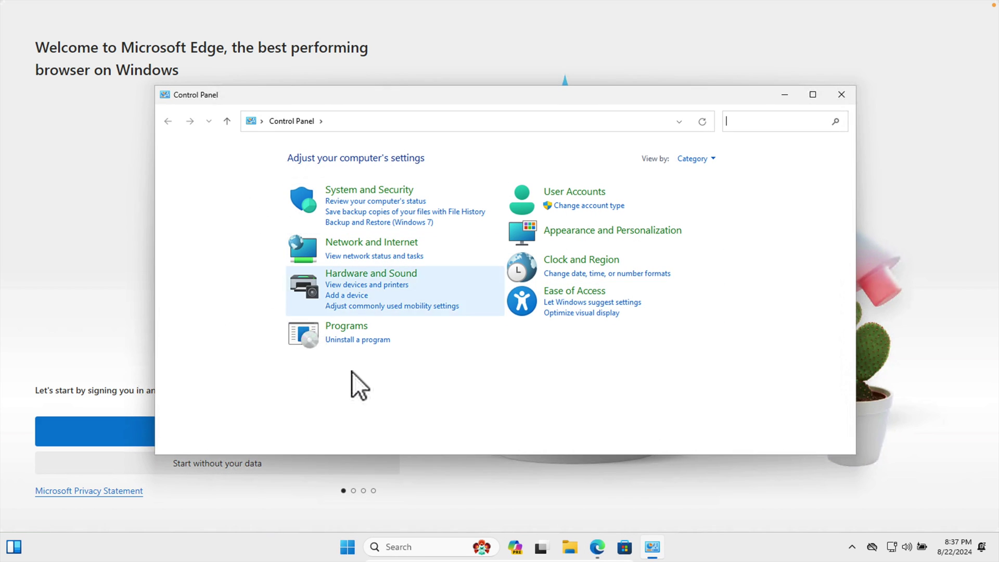
left_click(356, 274)
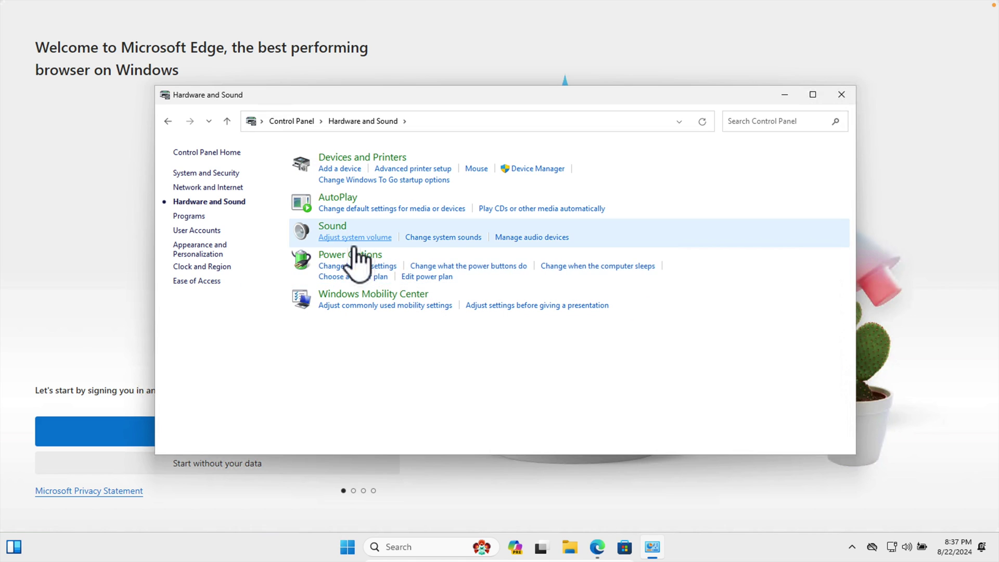
left_click(327, 226)
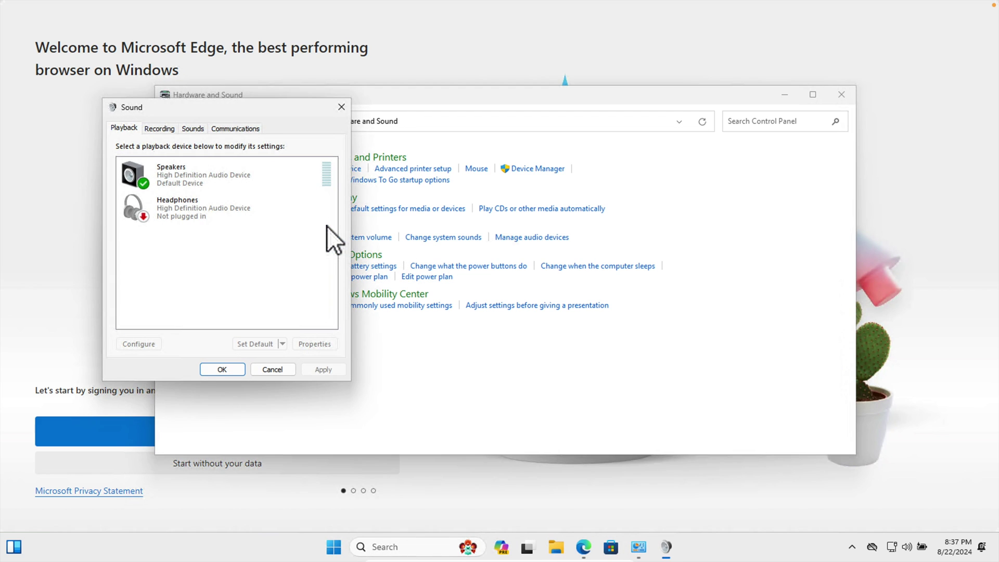
left_click(190, 129)
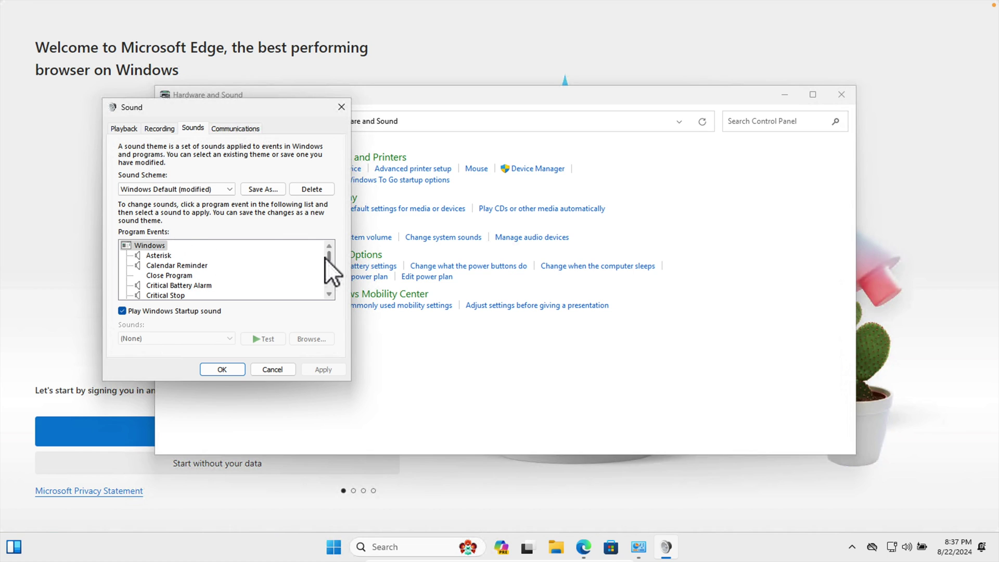
Change the Select event's sound from Ring10 to (None), apply, and confirm with OK.
left_click_drag(329, 254, 329, 273)
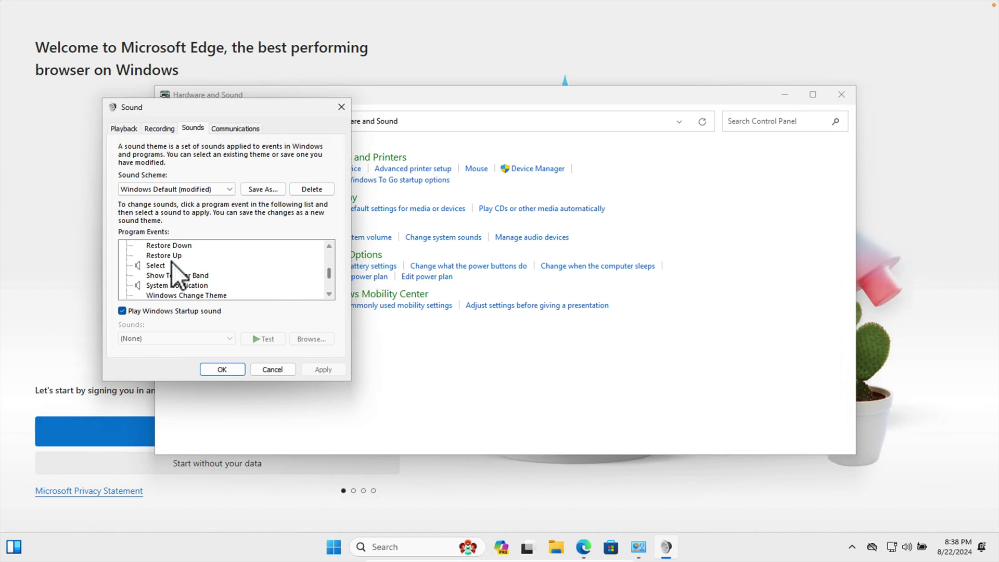
left_click(156, 266)
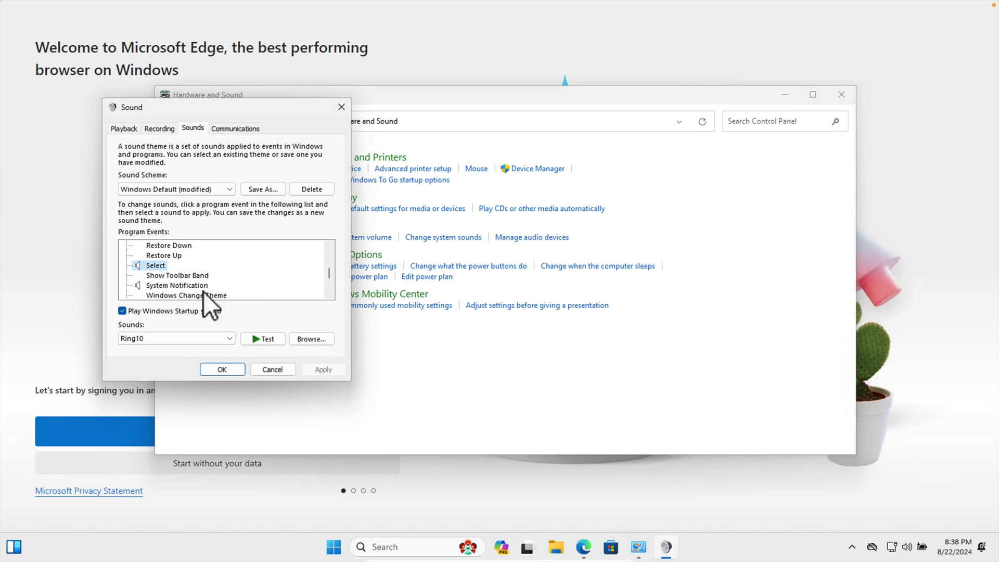
left_click(229, 339)
left_click_drag(229, 276, 231, 104)
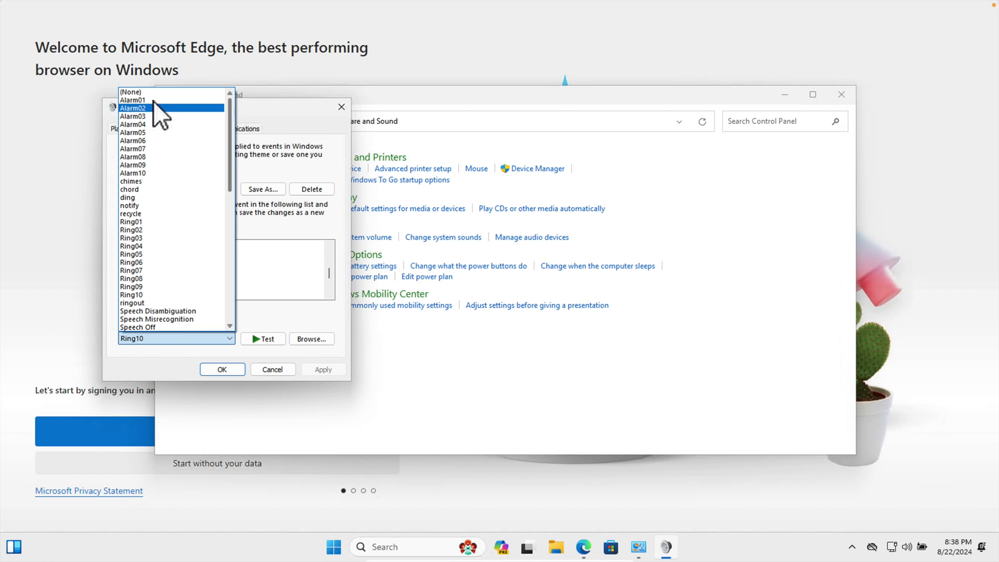
left_click(138, 93)
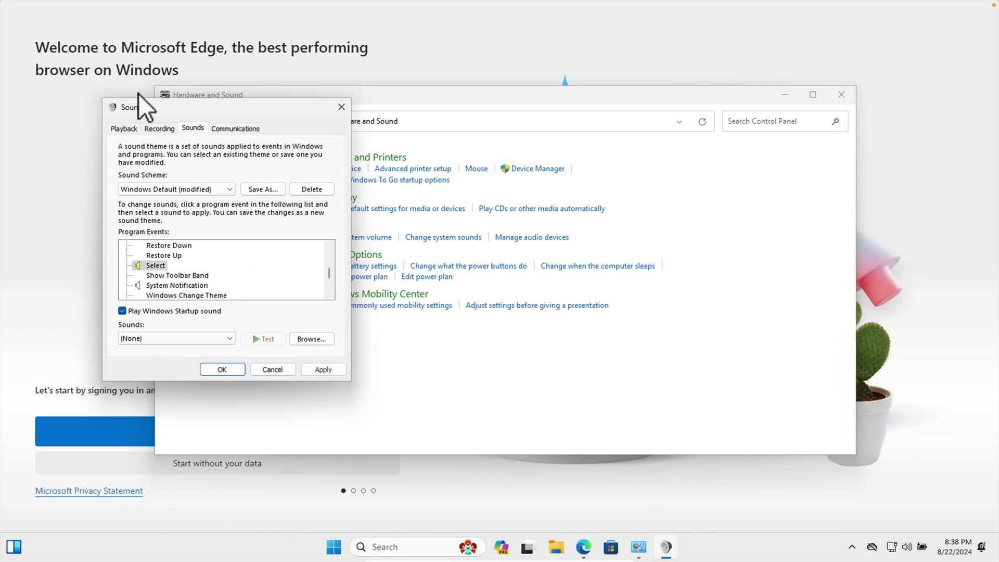
left_click(336, 369)
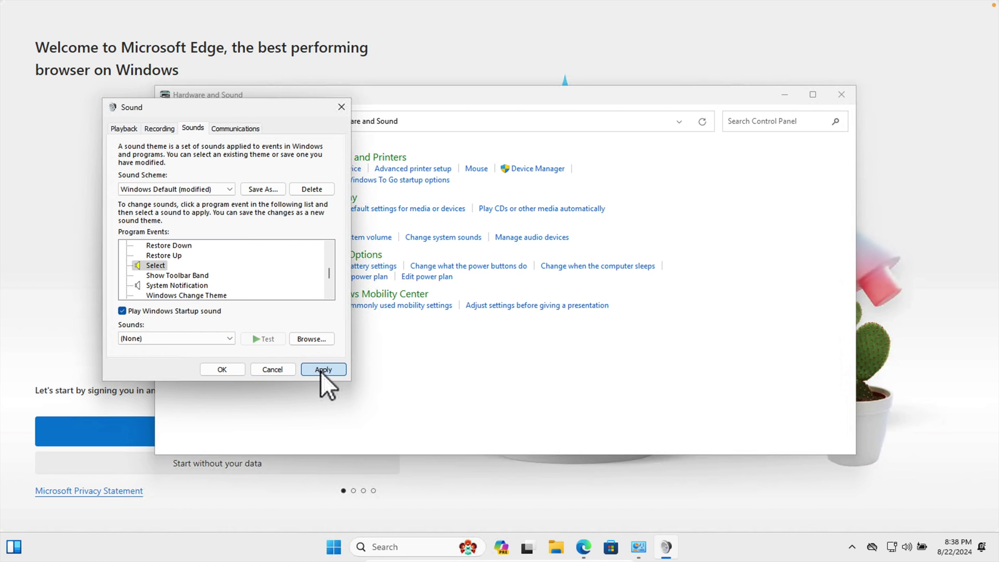
left_click(223, 369)
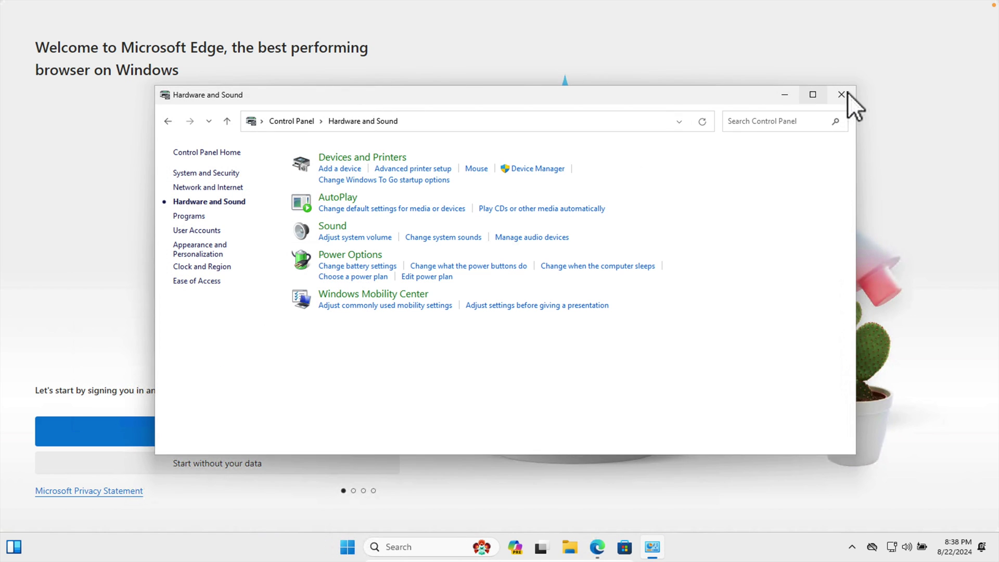
Close Control Panel, minimize the Edge welcome window, and open a new Edge window.
left_click(841, 94)
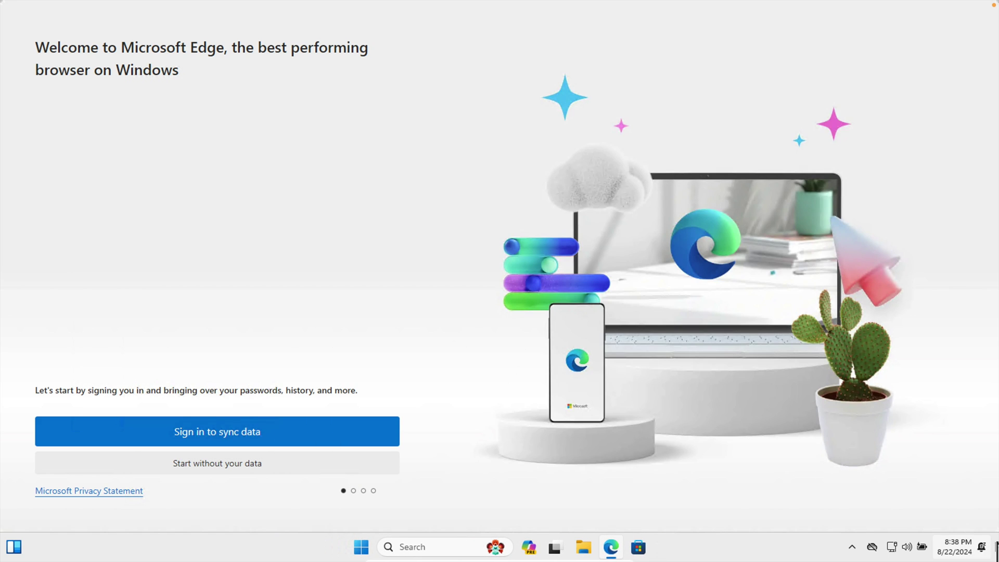
left_click(611, 546)
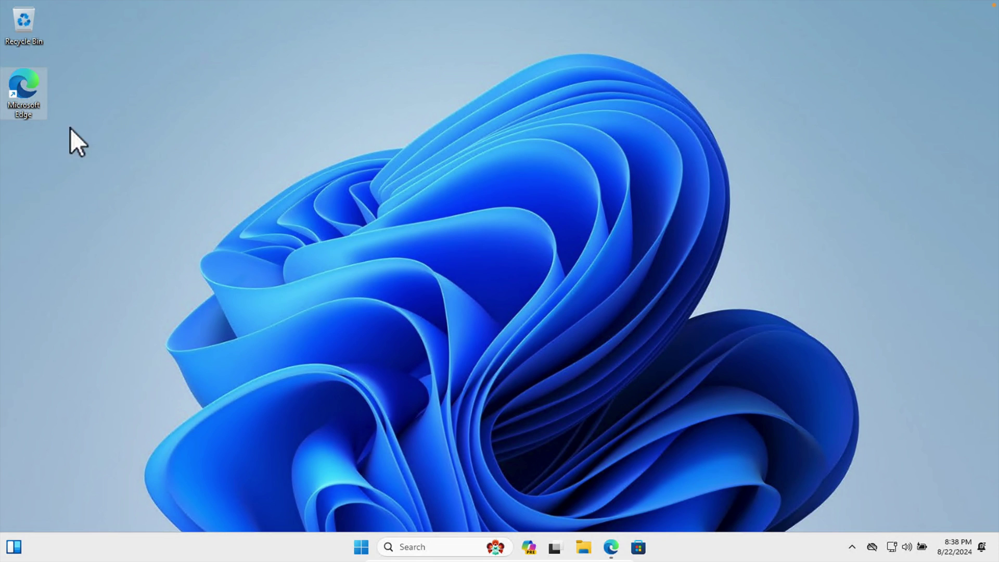
double_click(26, 79)
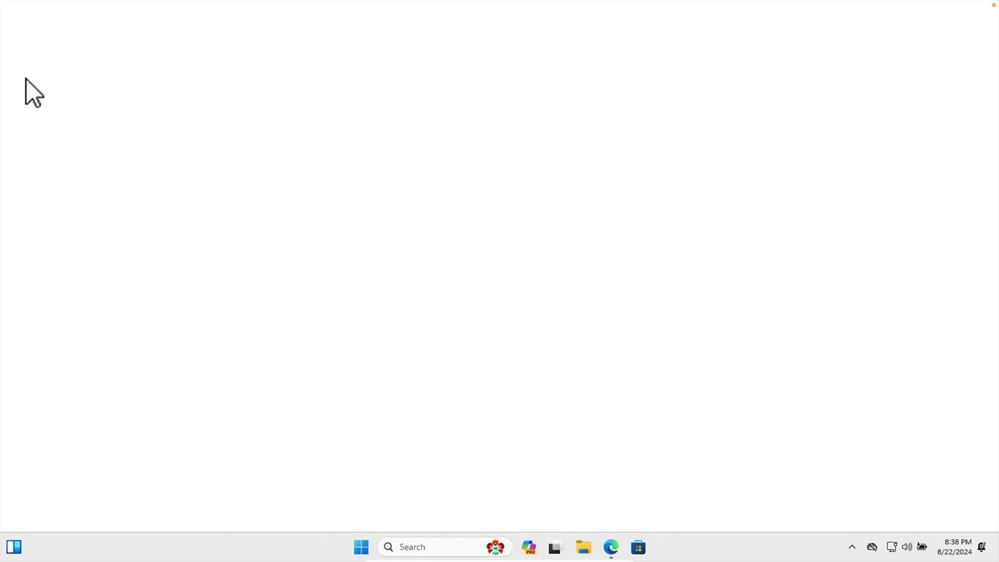